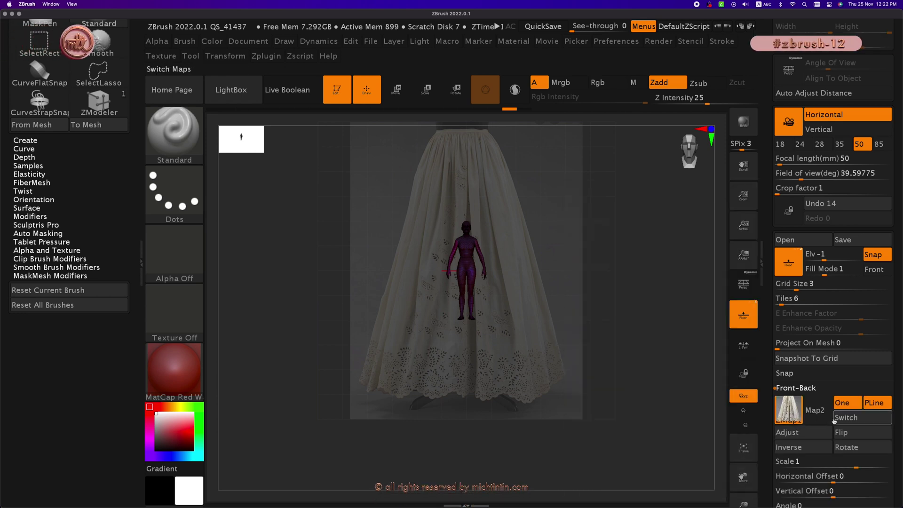
Scale the front grid reference image to 0.2 with offsets and show the Polyframe wireframe.
drag(656, 362, 594, 374)
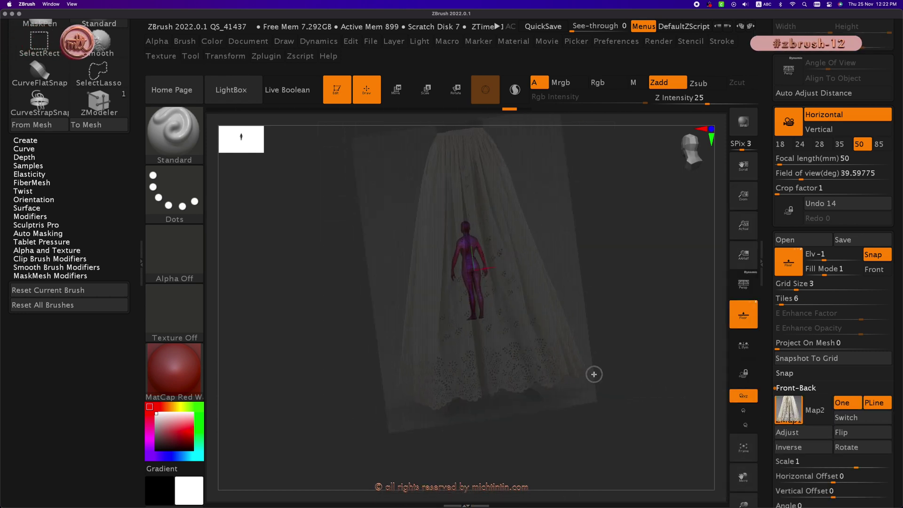
mouse_move(812, 491)
mouse_down()
mouse_move(851, 494)
mouse_move(833, 480)
mouse_up()
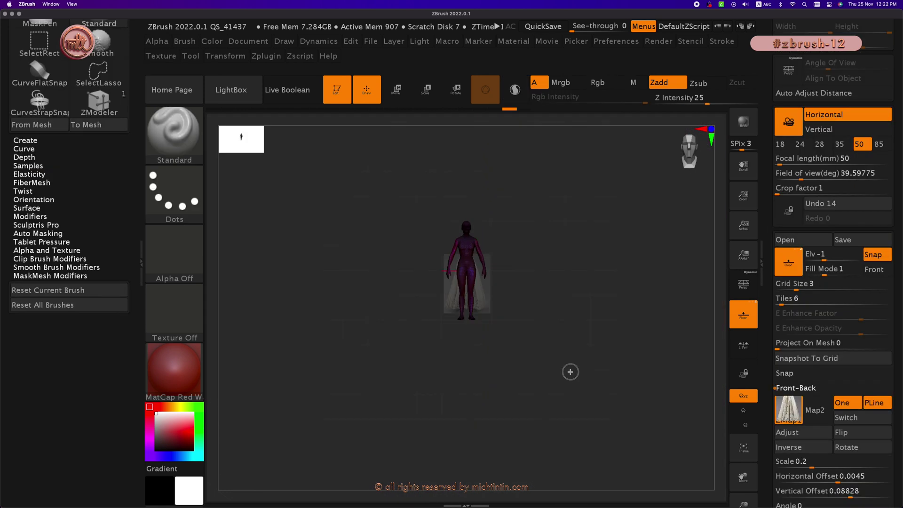
key(shift+f)
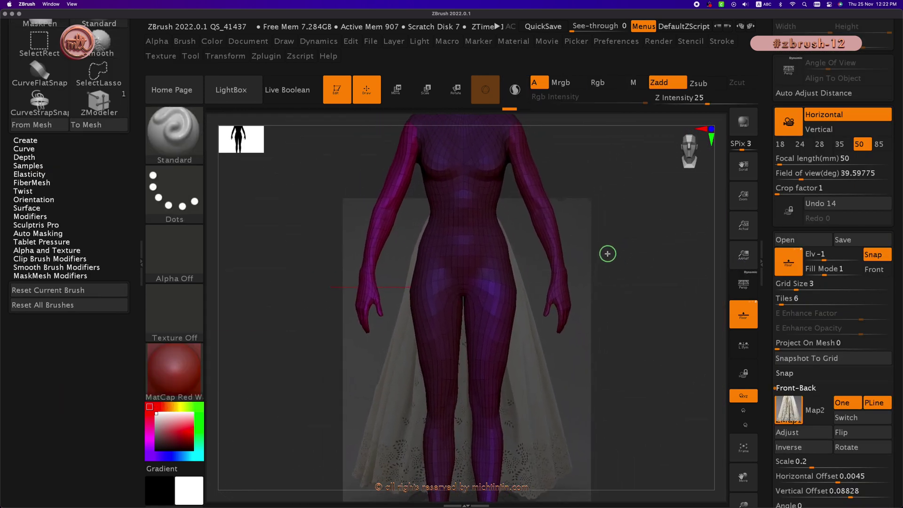
Activate the SelectLasso brush with a Lasso stroke over the figure's torso.
ctrl+right_drag(476, 203, 502, 225)
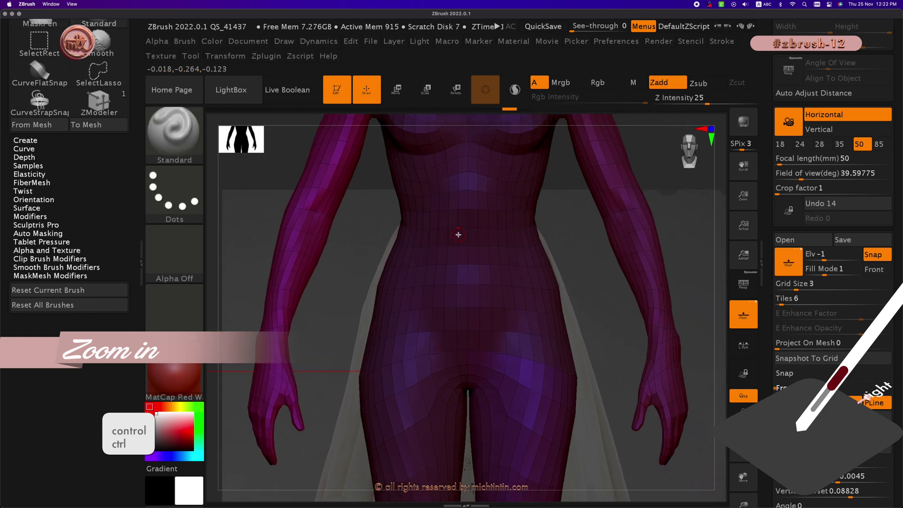
key(shift+super)
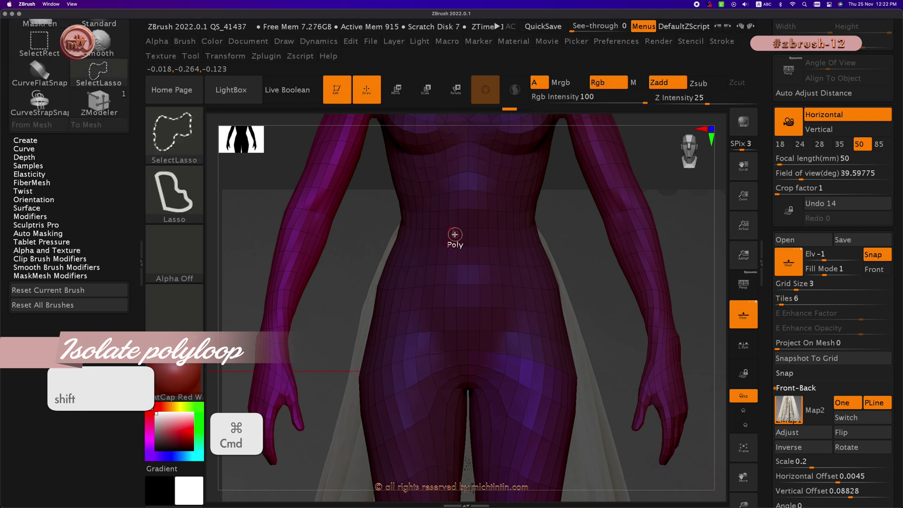
shift+super+click(173, 131)
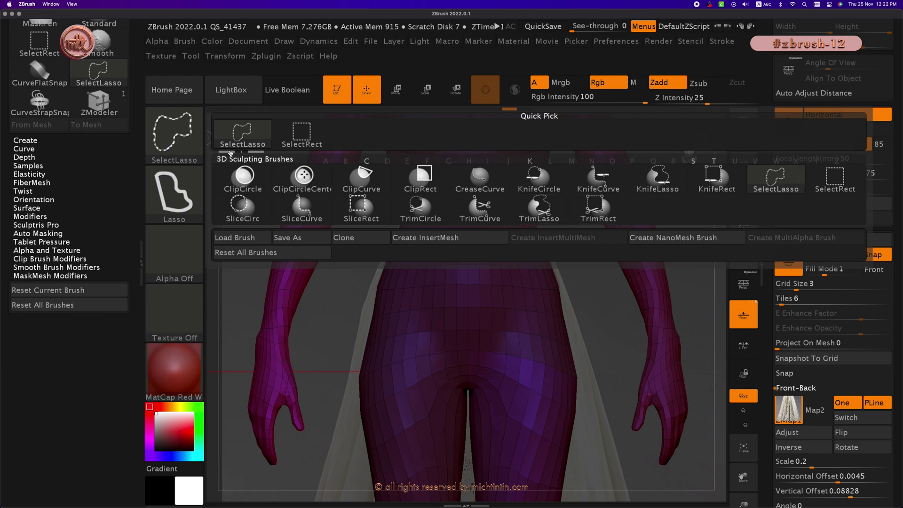
click(773, 182)
click(184, 194)
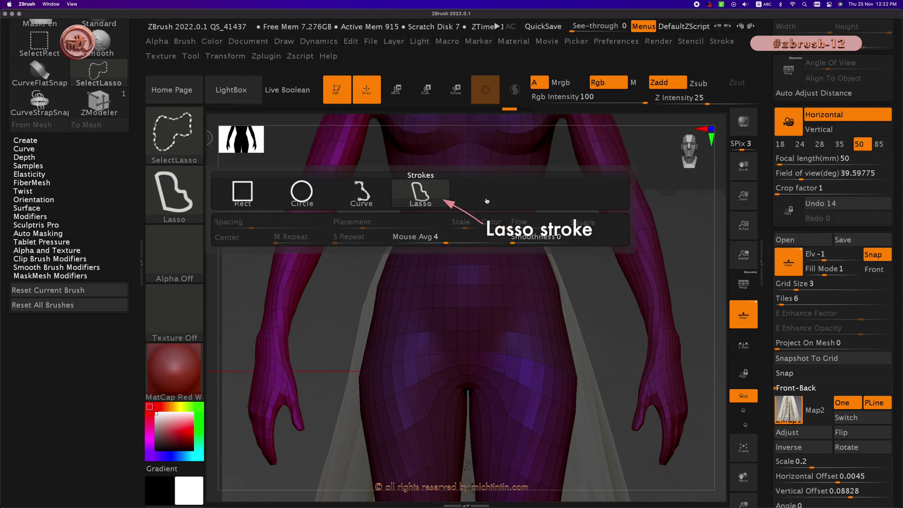
click(421, 192)
shift+super+click(477, 299)
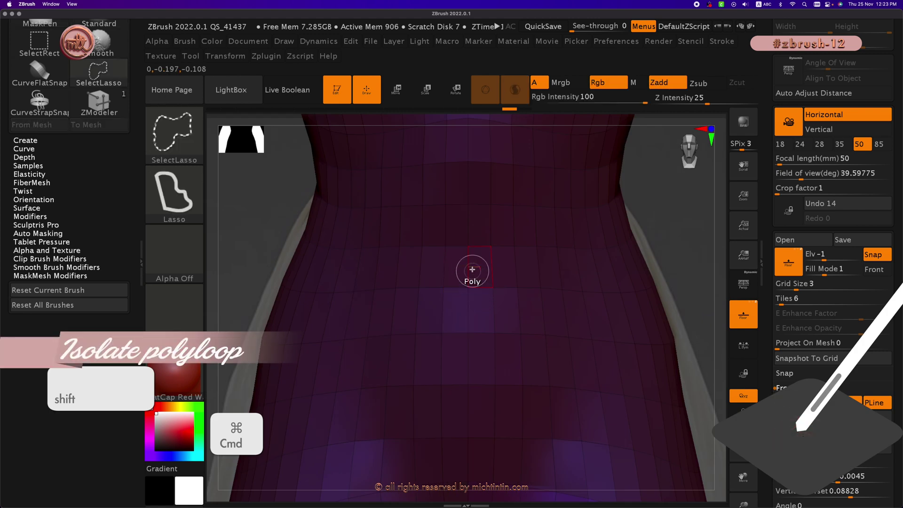
Test-hide polyloops, undo the wrong ones, and hide the horizontal waist loop.
shift+super+click(447, 244)
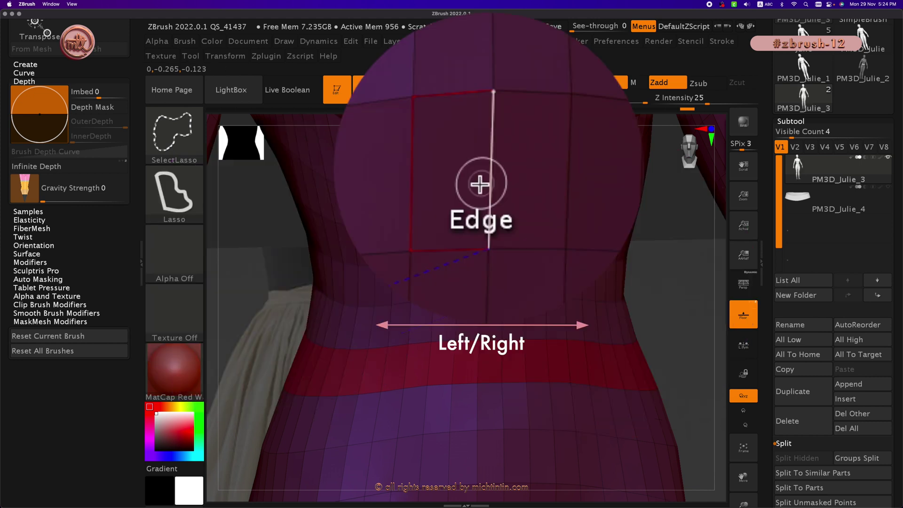
ctrl+shift+click(501, 278)
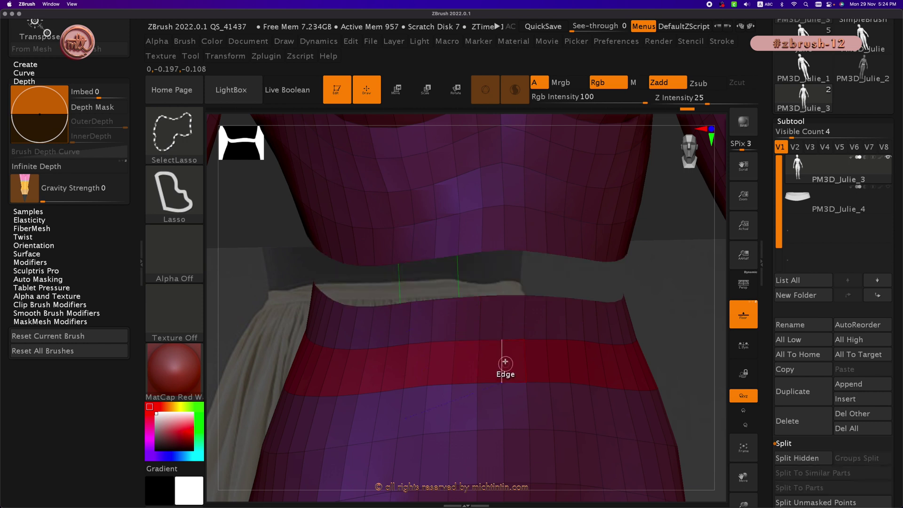
key(ctrl+z)
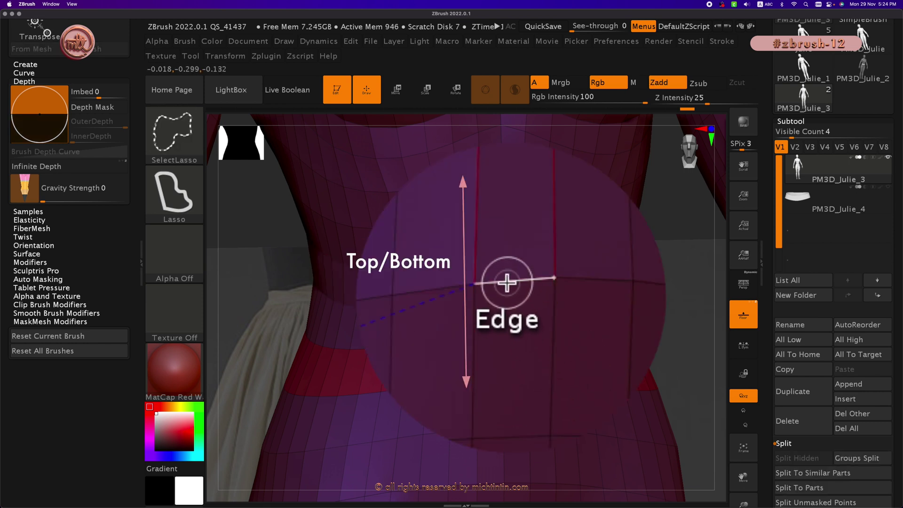
ctrl+shift+click(492, 252)
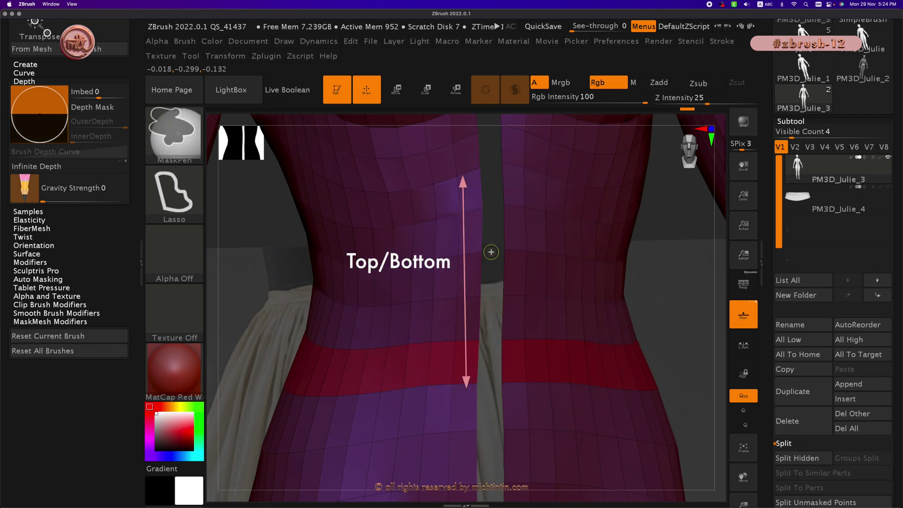
ctrl+shift+click(491, 252)
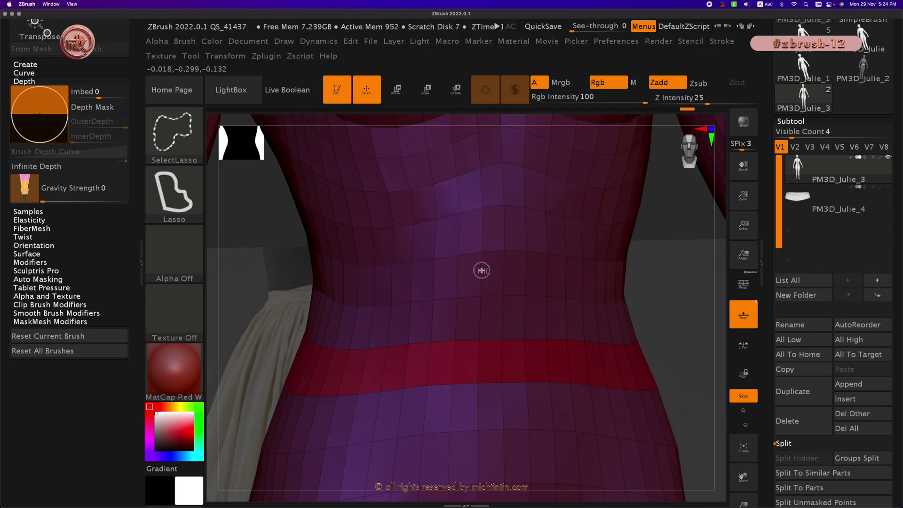
ctrl+shift+click(481, 270)
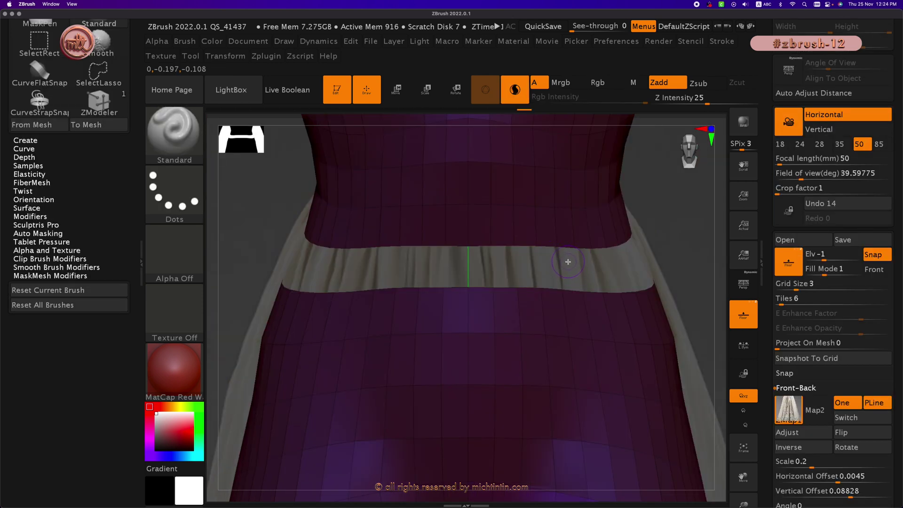
Polygroup the visible body with Ctrl+W and toggle visibility inversion to check the waist band.
key(ctrl+w)
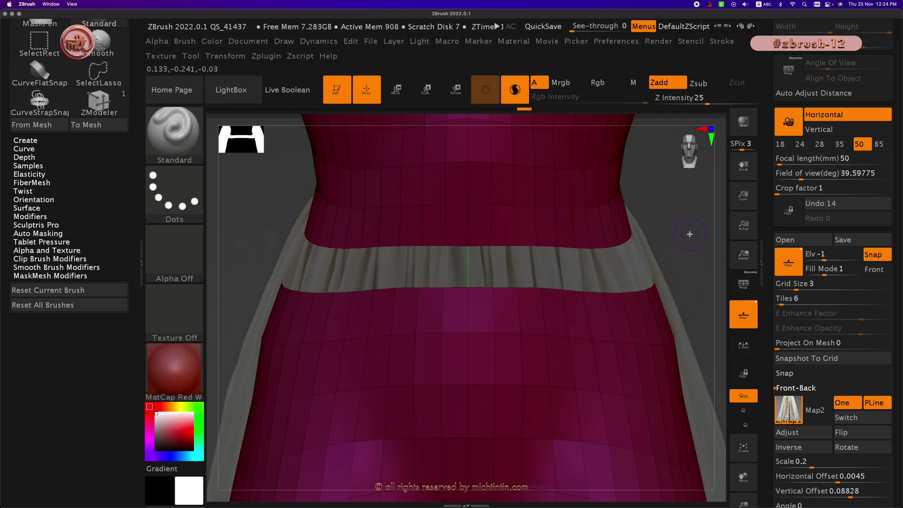
ctrl+shift+click(689, 234)
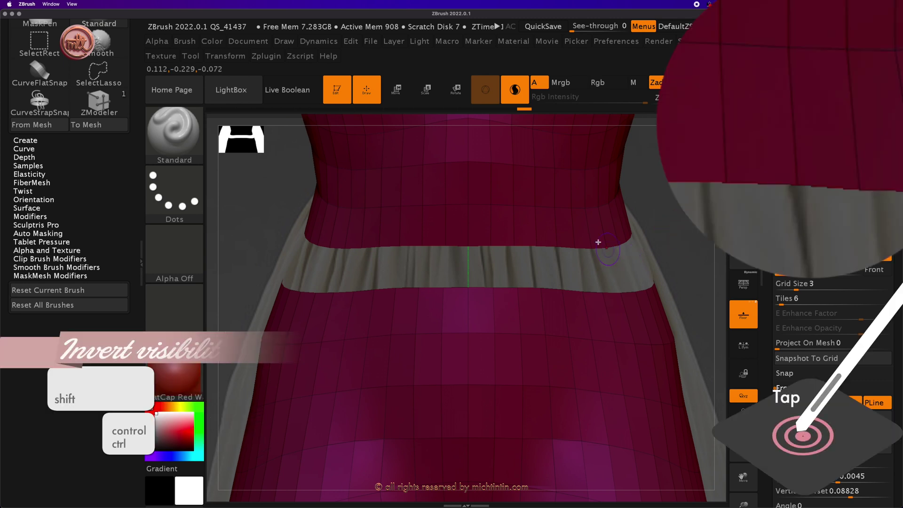
ctrl+shift+click(562, 231)
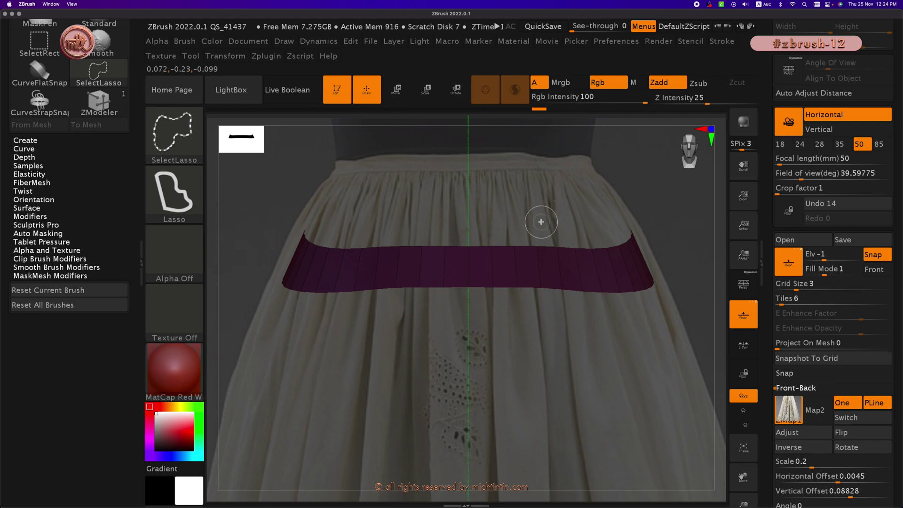
ctrl+shift+click(541, 220)
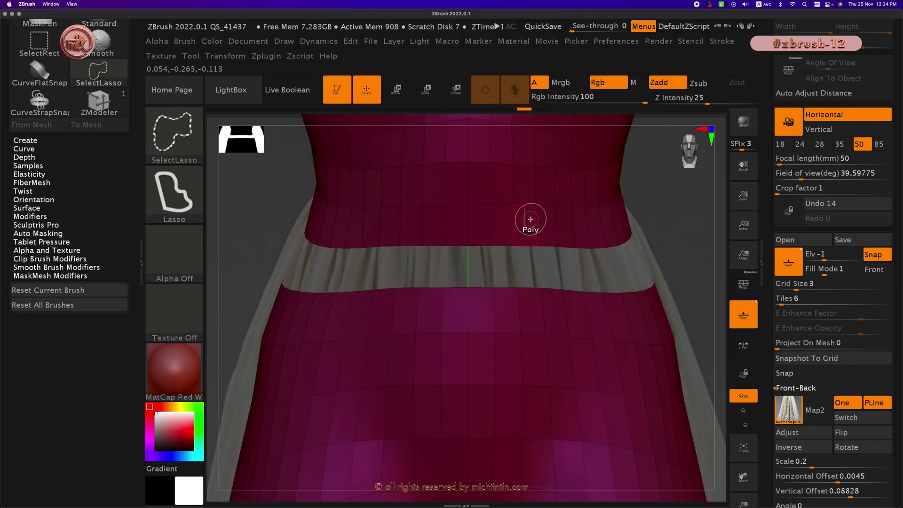
Invert visibility so only the waist band shows over the skirt reference.
ctrl+shift+click(532, 219)
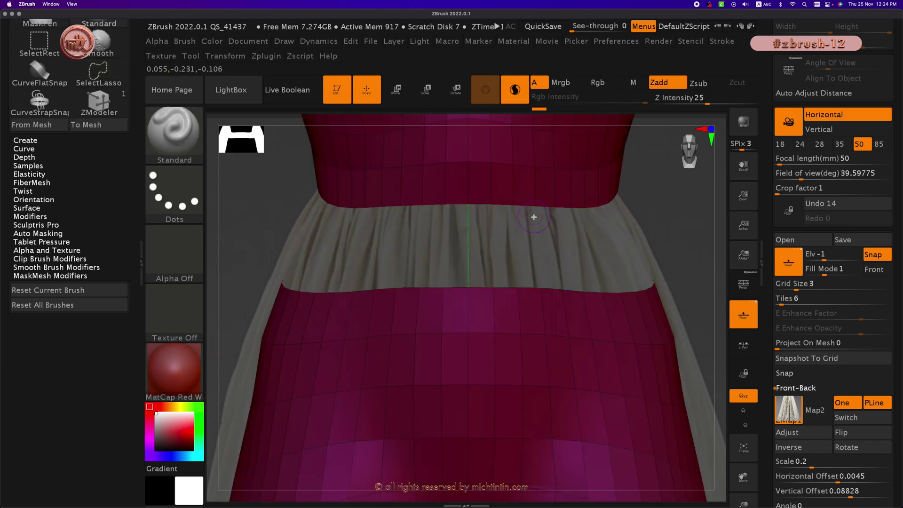
ctrl+shift+click(534, 217)
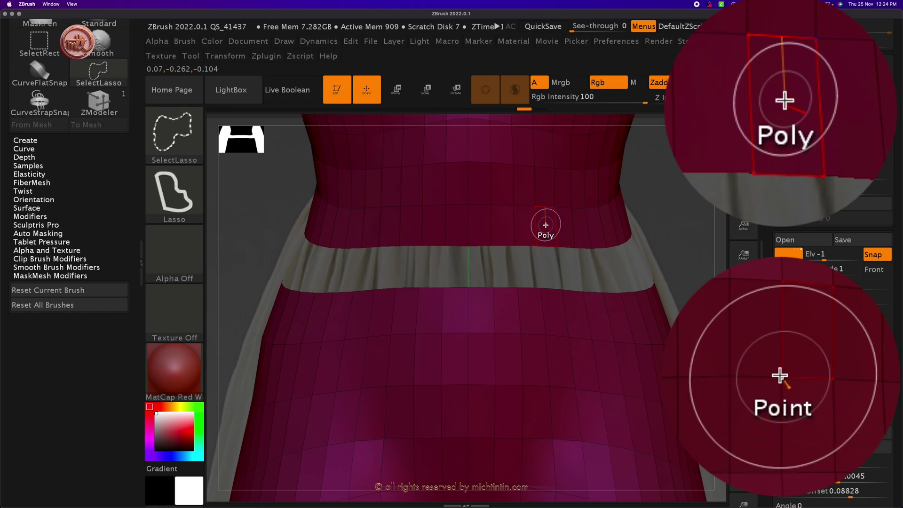
ctrl+shift+click(546, 225)
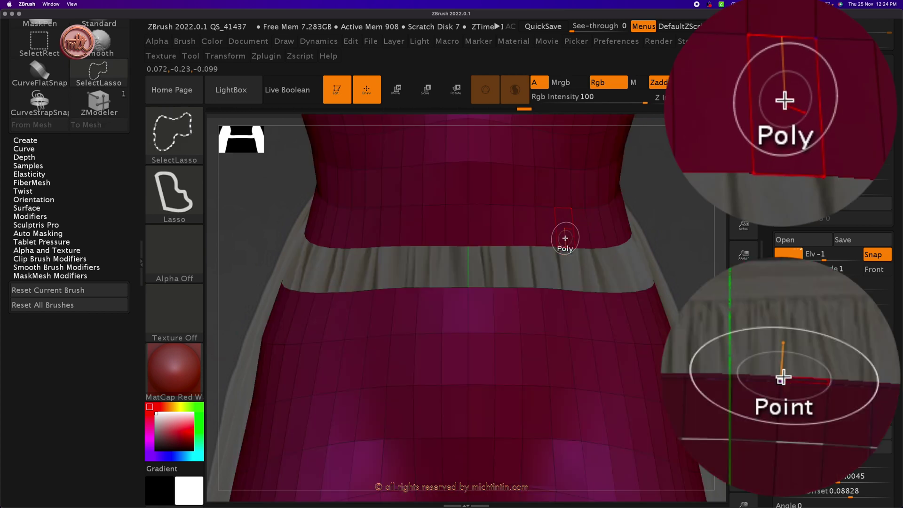
ctrl+shift+click(651, 300)
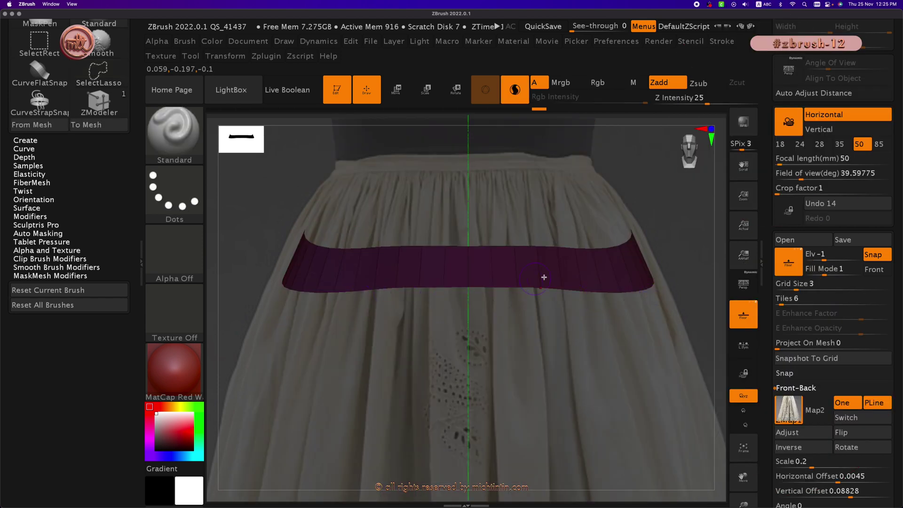
drag(676, 231, 589, 255)
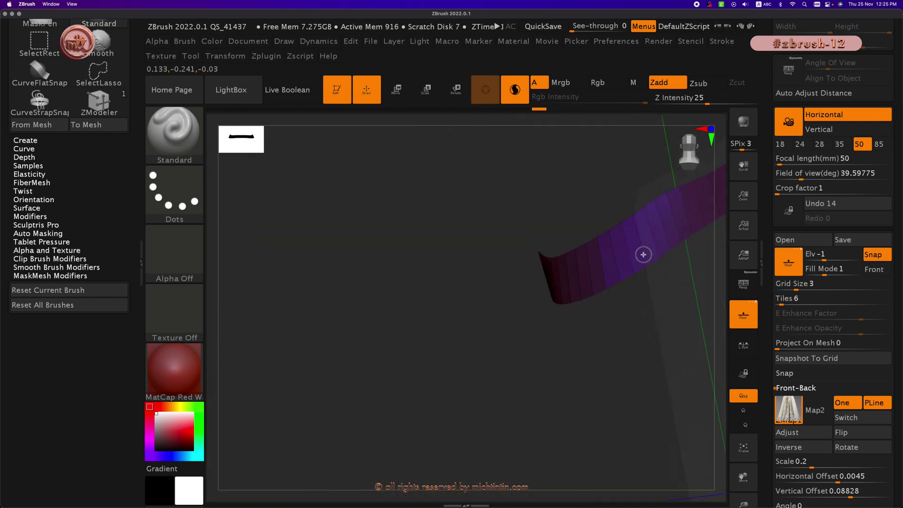
mouse_move(589, 255)
mouse_down()
mouse_move(672, 250)
mouse_move(675, 227)
mouse_up()
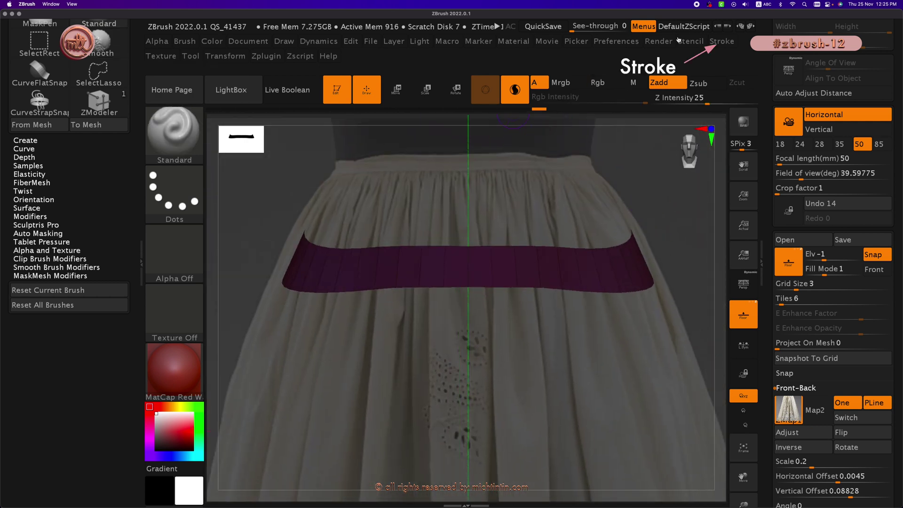
Dock the Stroke menu and frame curves along the band's polygroup edges.
click(721, 41)
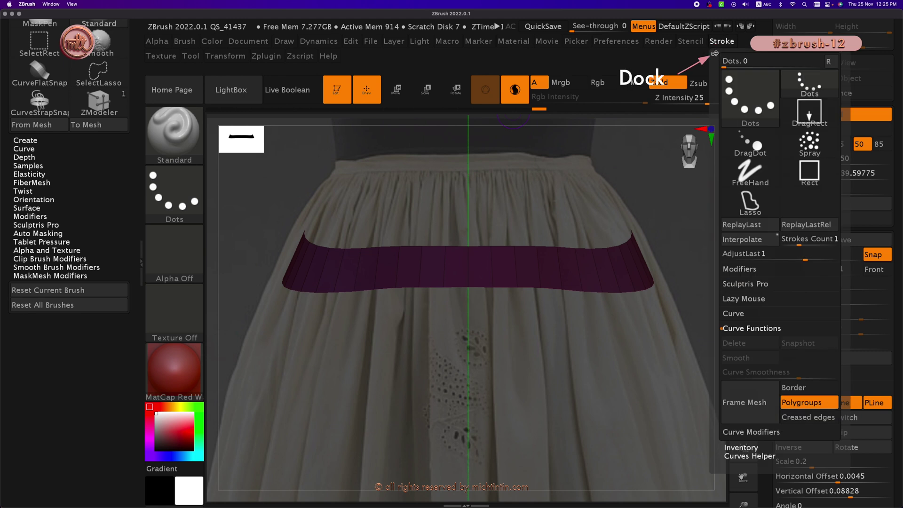
click(713, 53)
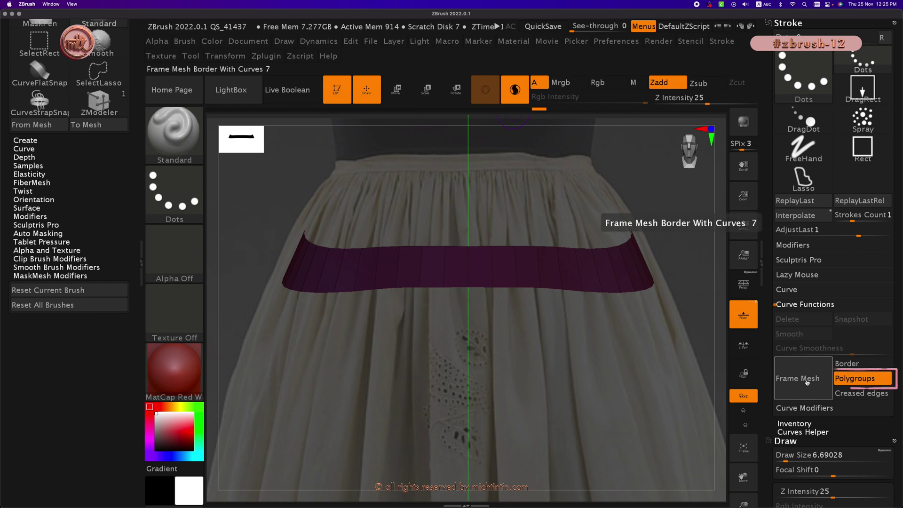
click(805, 383)
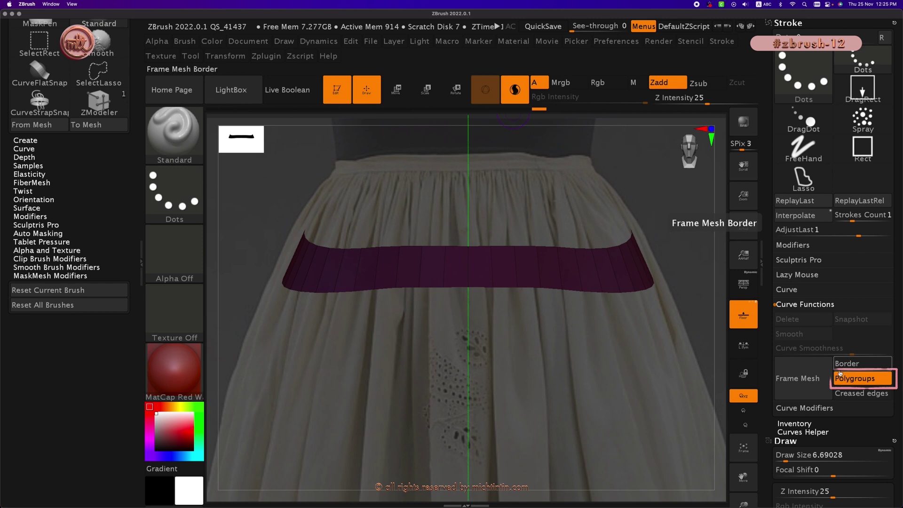
Frame Mesh along open borders only, then restore the Border and Polygroups toggles.
click(848, 364)
click(847, 382)
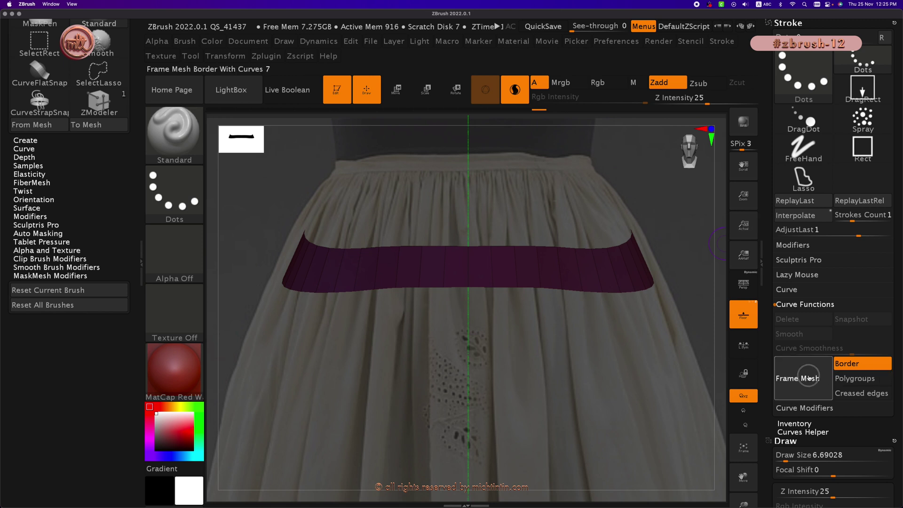
click(809, 377)
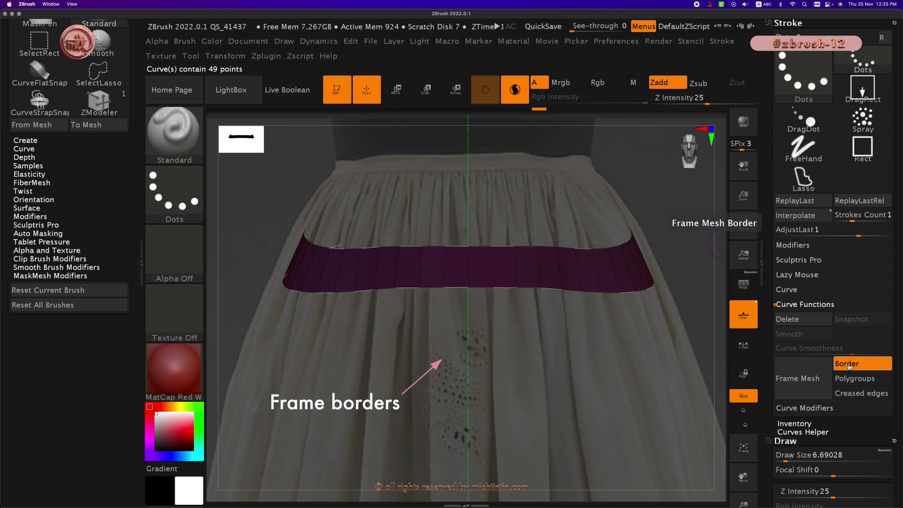
click(848, 377)
click(847, 364)
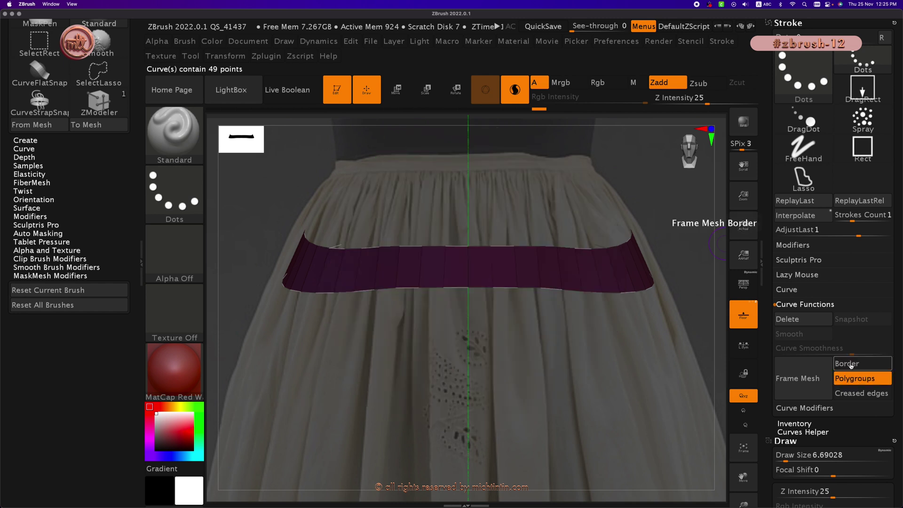
key(ctrl+shift)
ctrl+shift+click(681, 249)
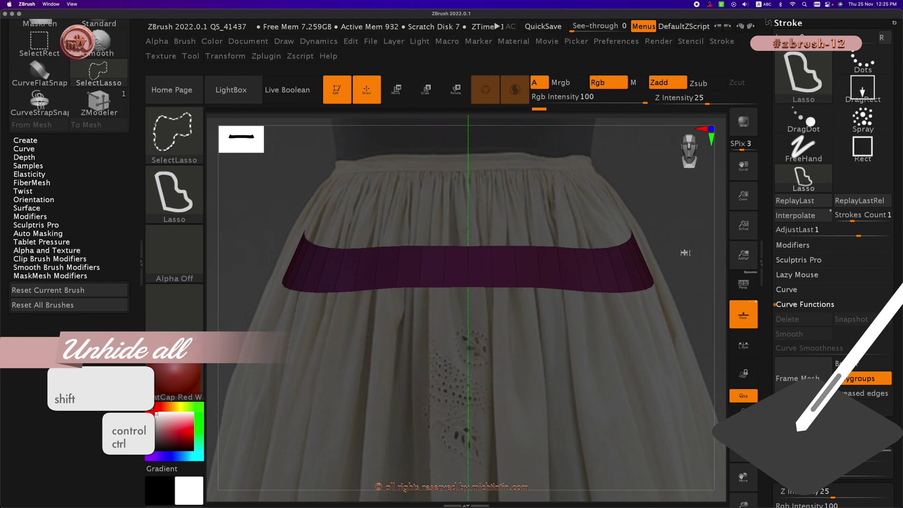
ctrl+shift+click(685, 253)
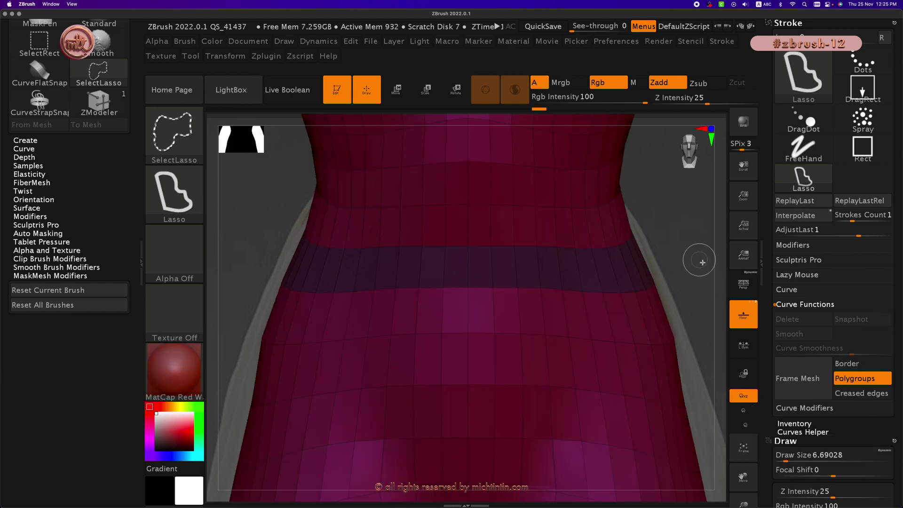
click(811, 374)
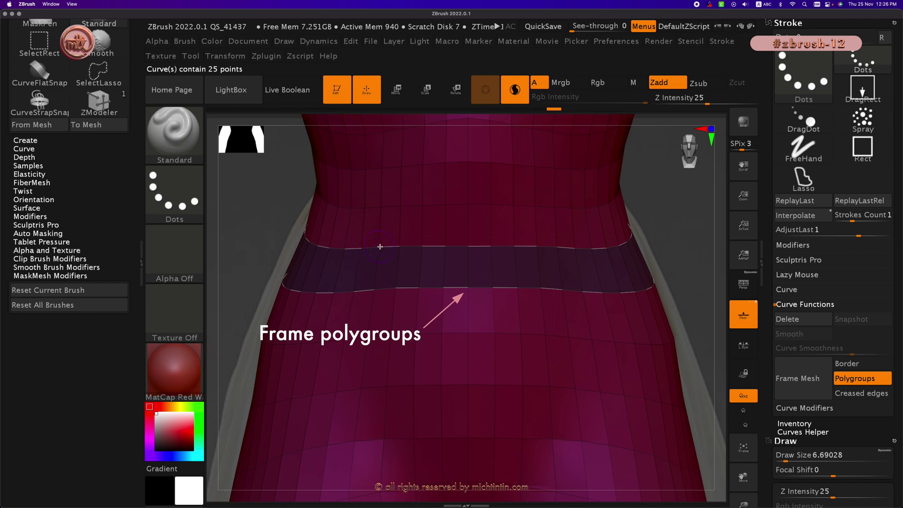
key(ctrl+shift)
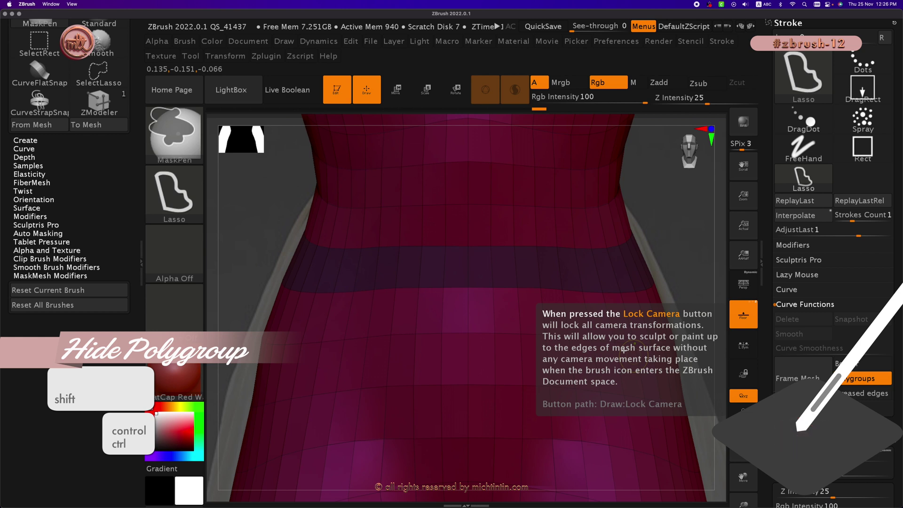
ctrl+shift+click(623, 349)
ctrl+shift+click(627, 343)
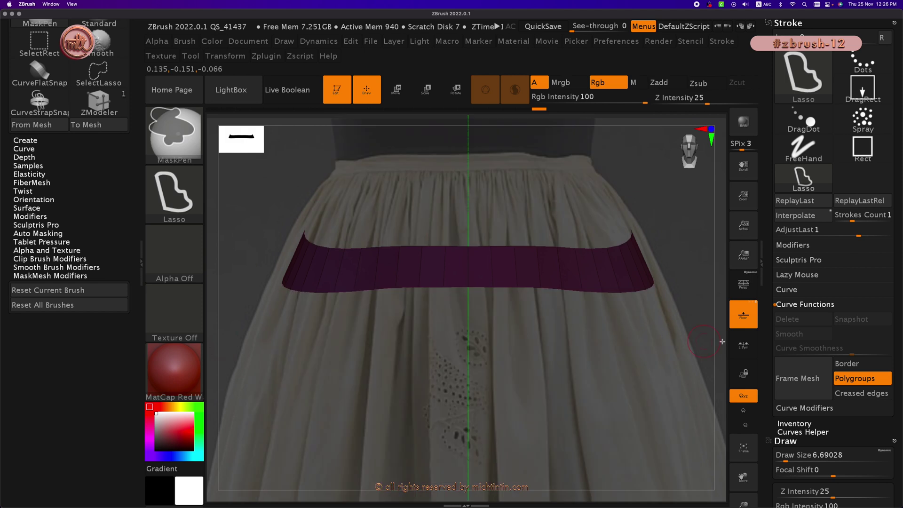
click(861, 381)
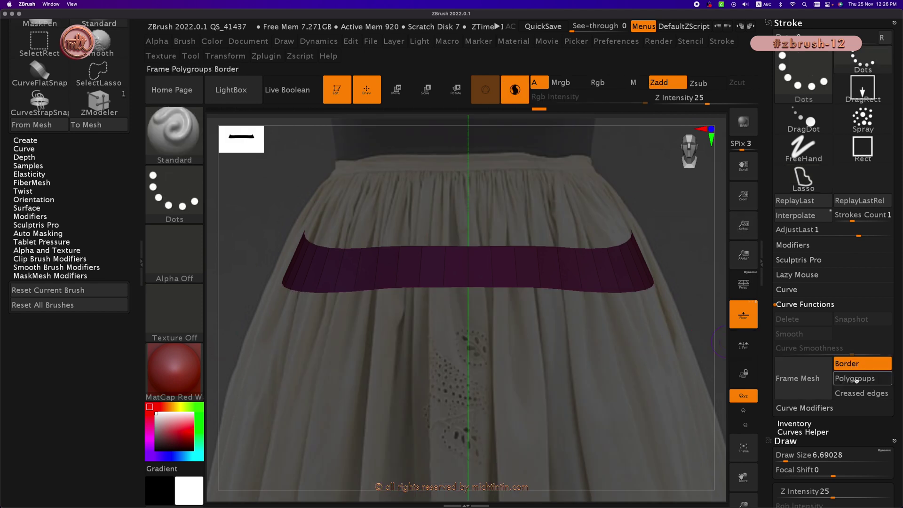
click(797, 378)
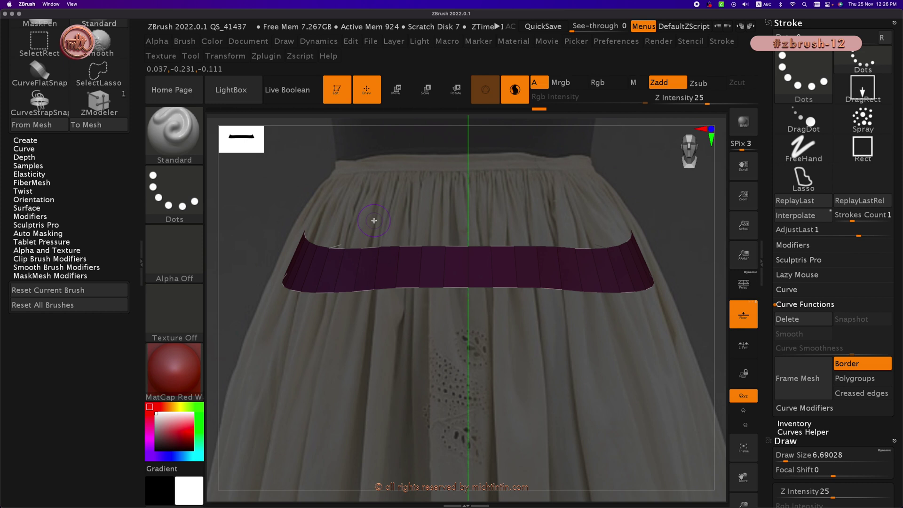
key(b)
Lay CurveStrapSnap straps along the lower and upper border curves and commit them.
key(c)
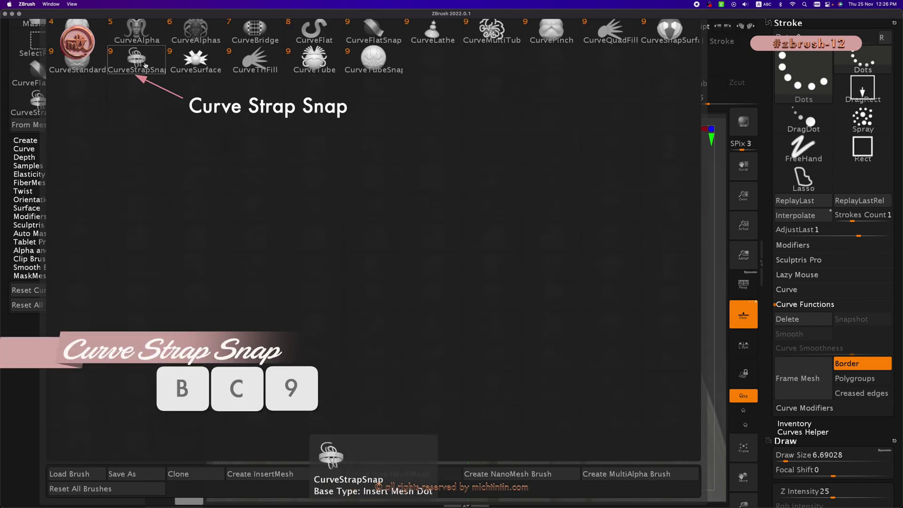
key(9)
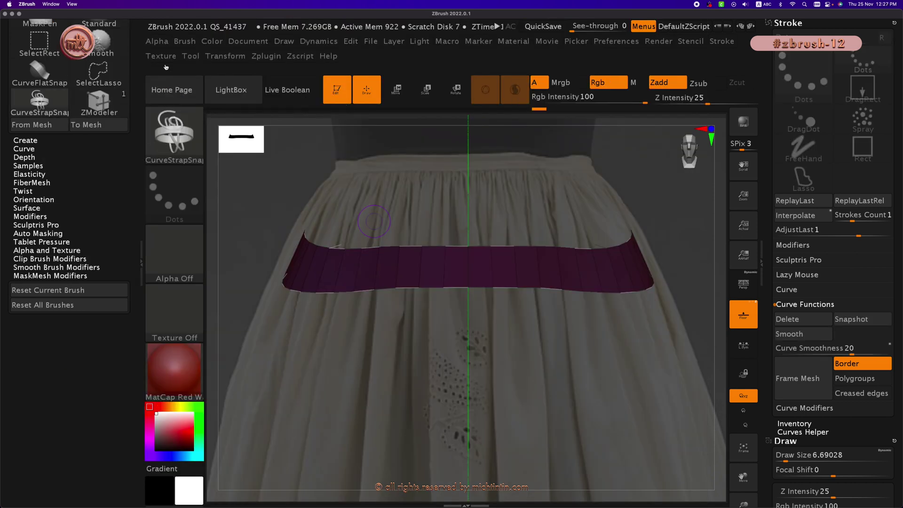
click(455, 244)
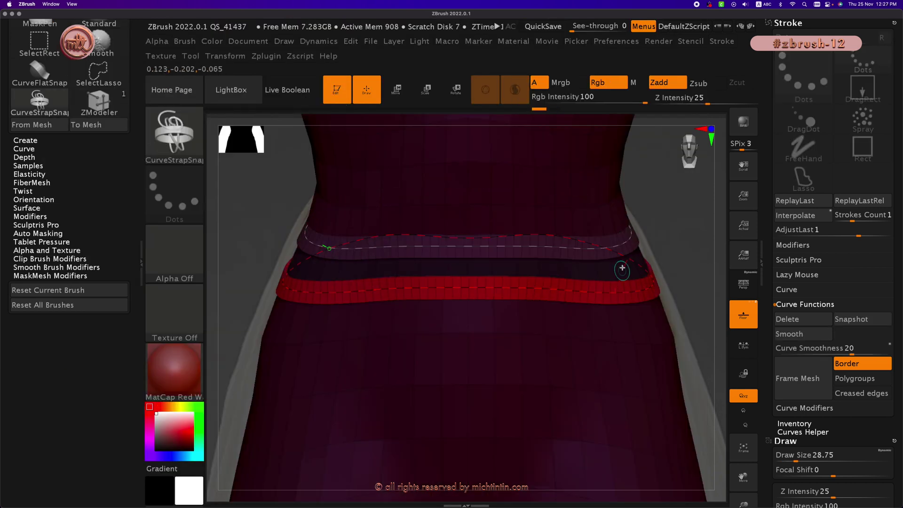
click(514, 244)
click(639, 233)
Orbit to inspect the straps from the side and return to the front view.
mouse_move(659, 231)
mouse_down()
mouse_move(647, 231)
mouse_move(671, 235)
mouse_up()
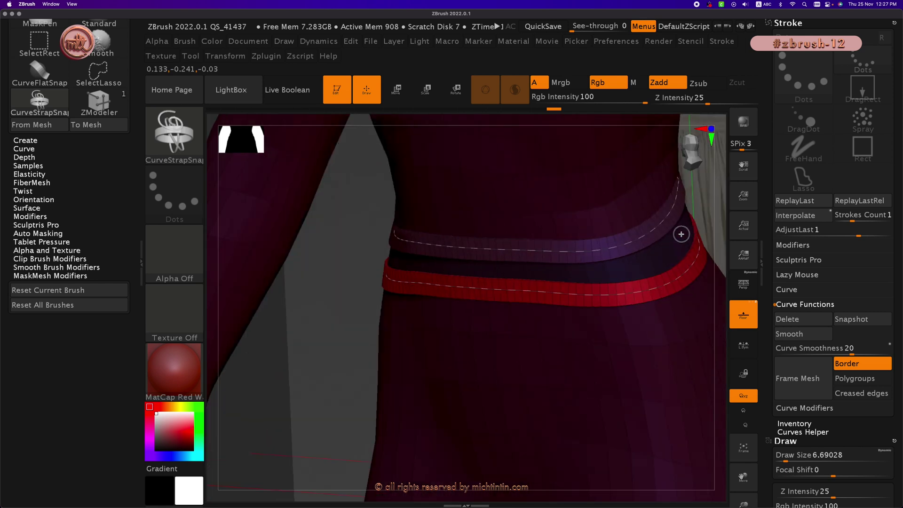
drag(681, 234, 681, 221)
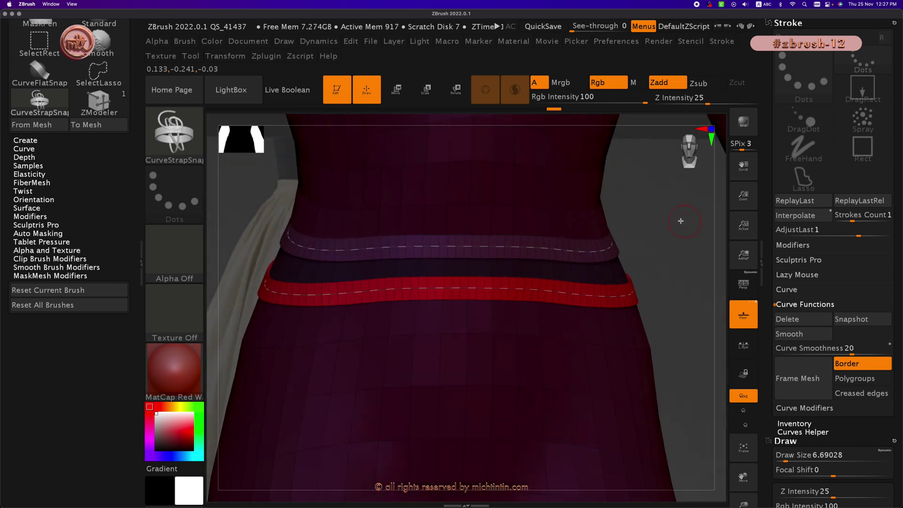
key(ctrl)
Undo the straps back to the single purple band and switch to the ZModeler brush.
key(ctrl+z)
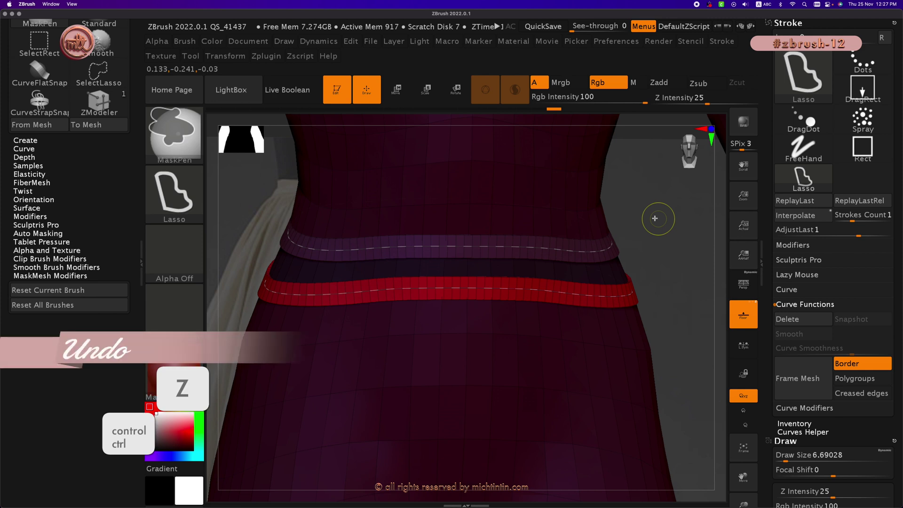
key(ctrl+z)
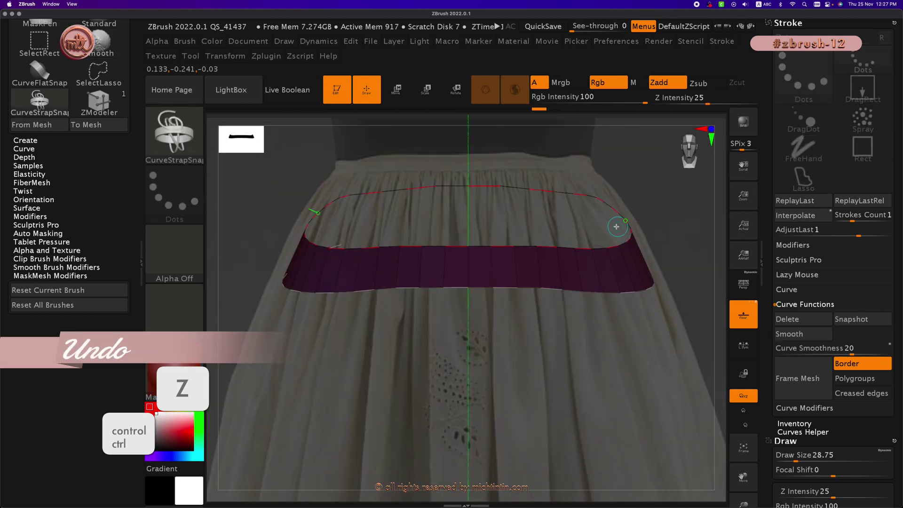
key(b)
key(z)
key(m)
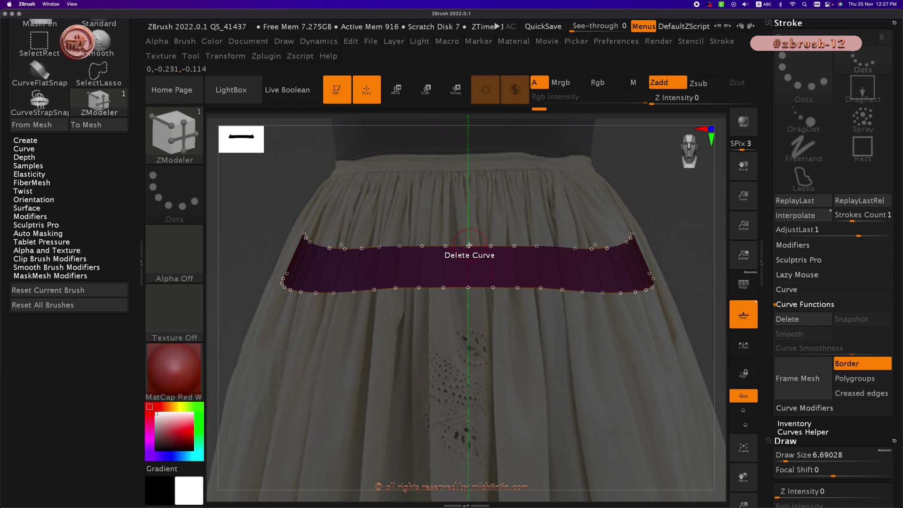
Set ZModeler's curve action to Delete Curve and remove the band's top curve.
key(space)
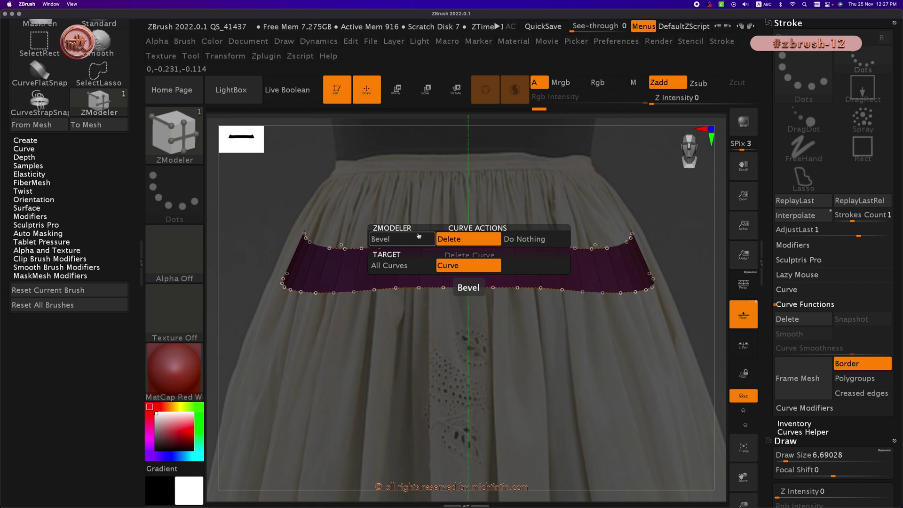
key(space)
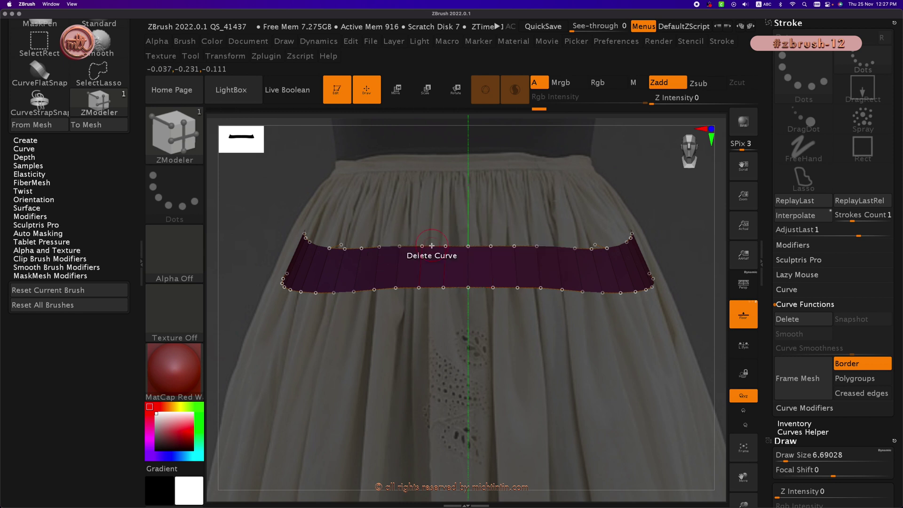
click(431, 245)
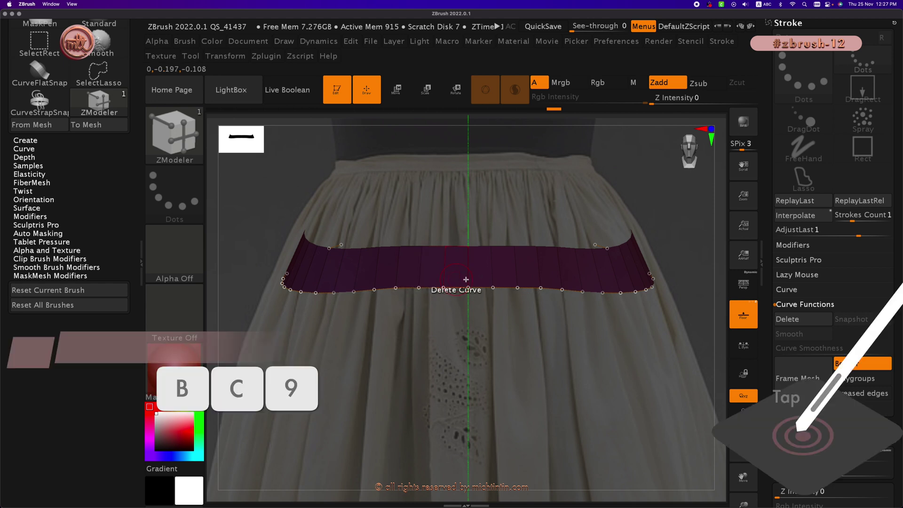
Generate a CurveStrapSnap strap along the remaining waist curve and inspect it.
key(b)
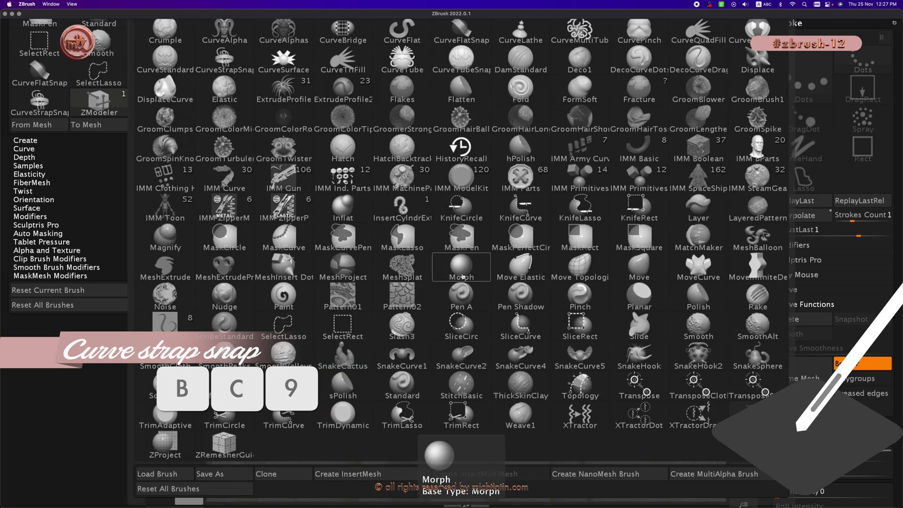
key(c)
click(225, 60)
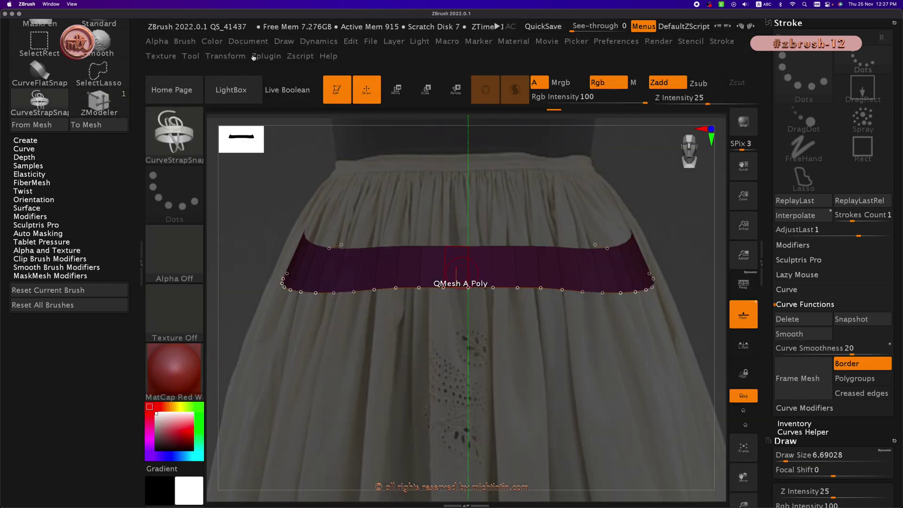
click(460, 288)
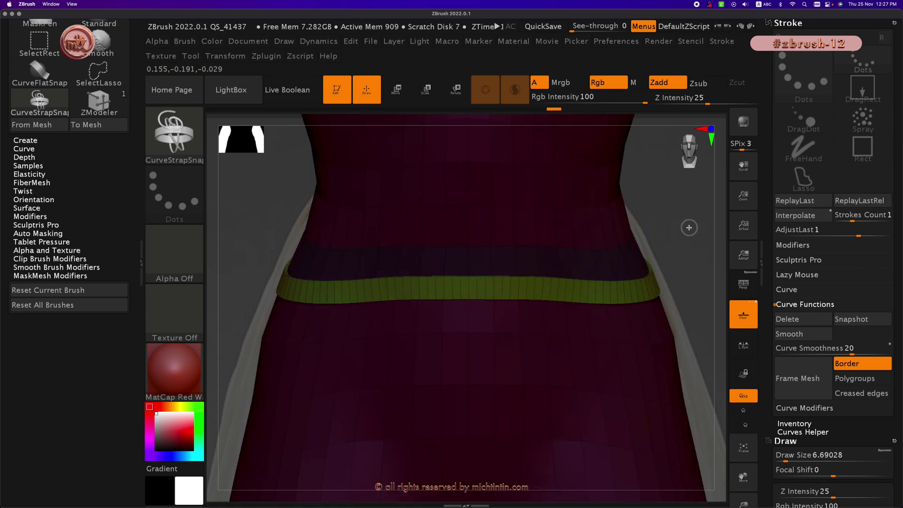
mouse_move(689, 227)
mouse_down()
mouse_move(626, 232)
mouse_move(666, 241)
mouse_up()
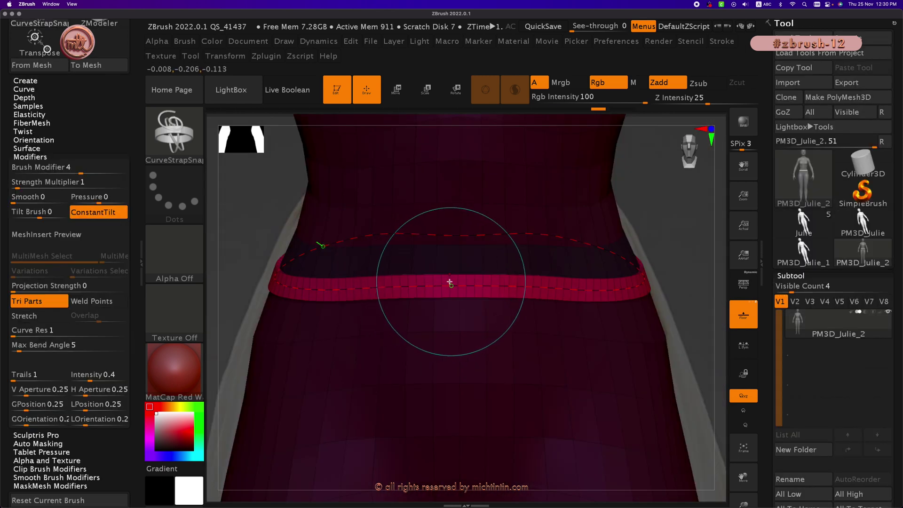
Raise Draw Size and regenerate the waist strap much wider.
click(284, 42)
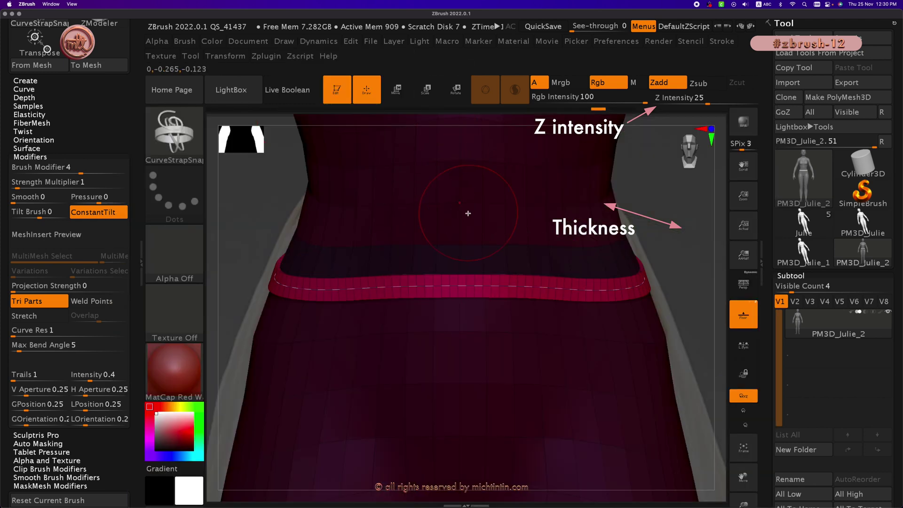
key(space)
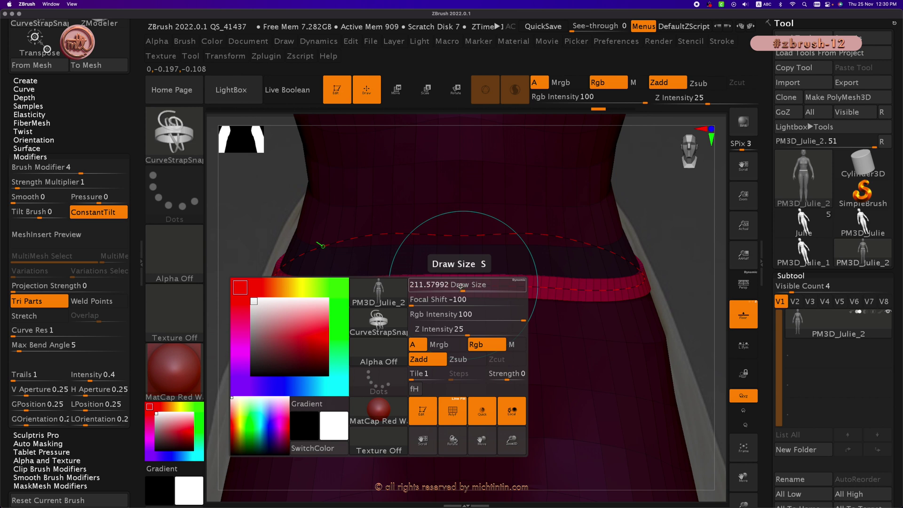
click(454, 284)
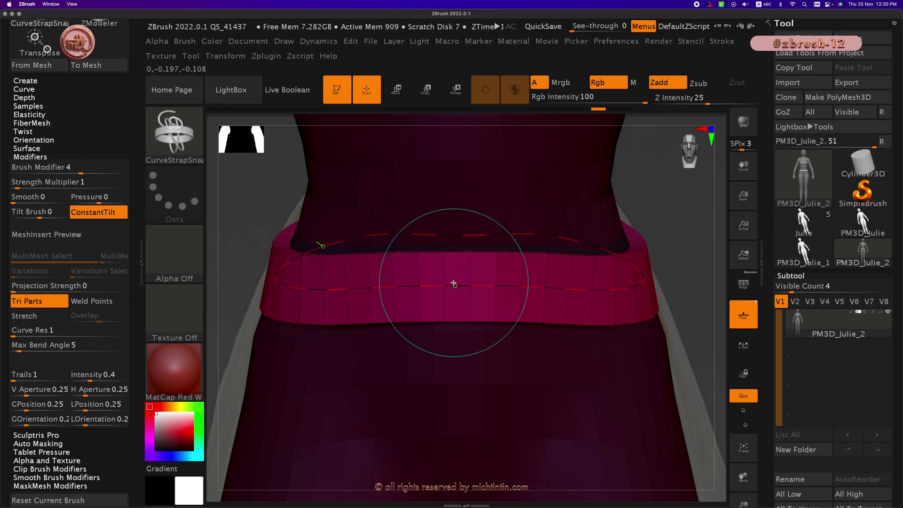
Lower Z Intensity to 4 and regenerate the strap thinner.
click(285, 41)
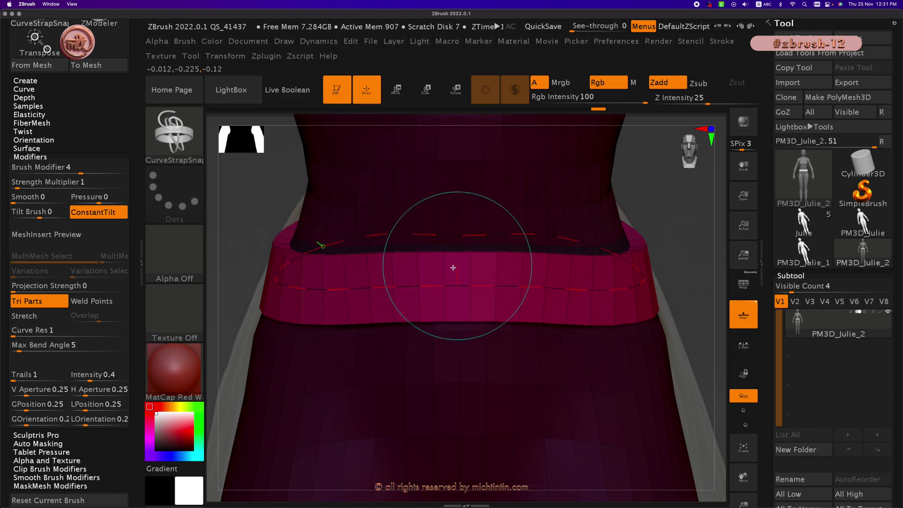
click(452, 283)
click(284, 41)
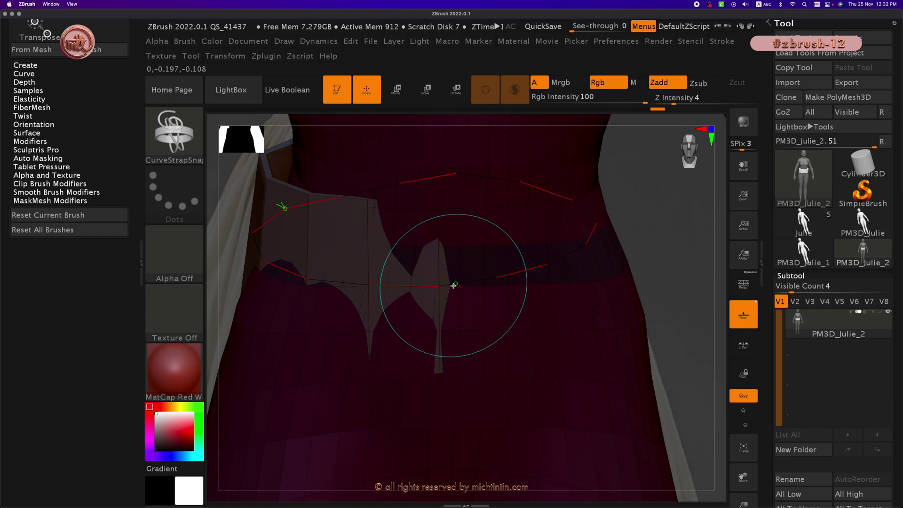
Raise Z Intensity to 12 and regenerate the belt thicker around the waist.
drag(495, 268, 580, 214)
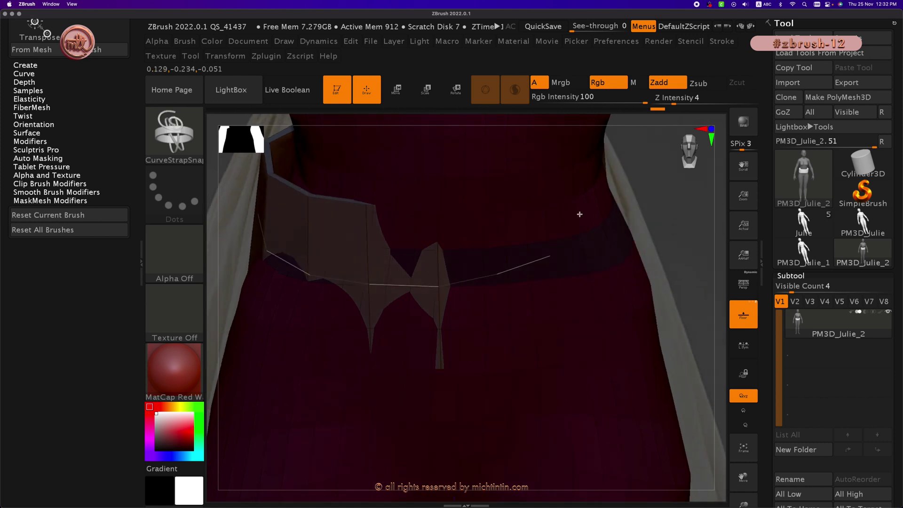
key(ctrl)
ctrl+click(477, 284)
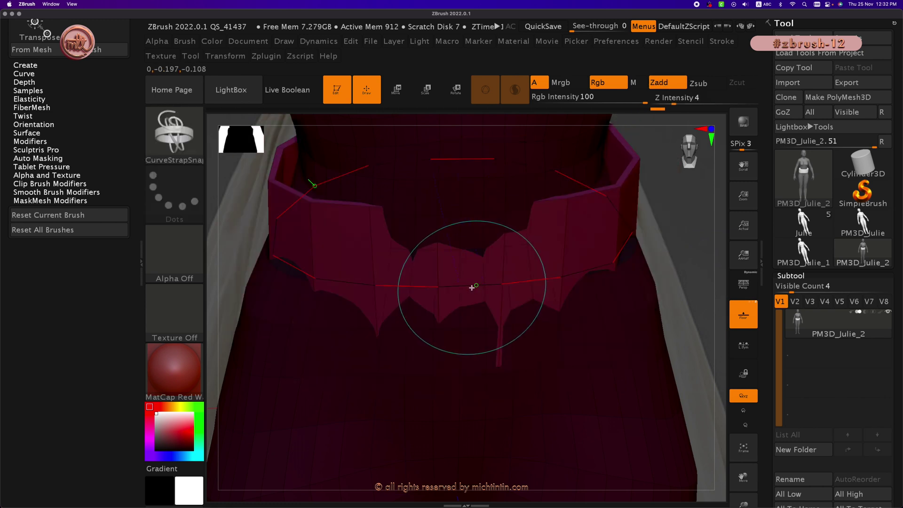
click(678, 103)
text(6)
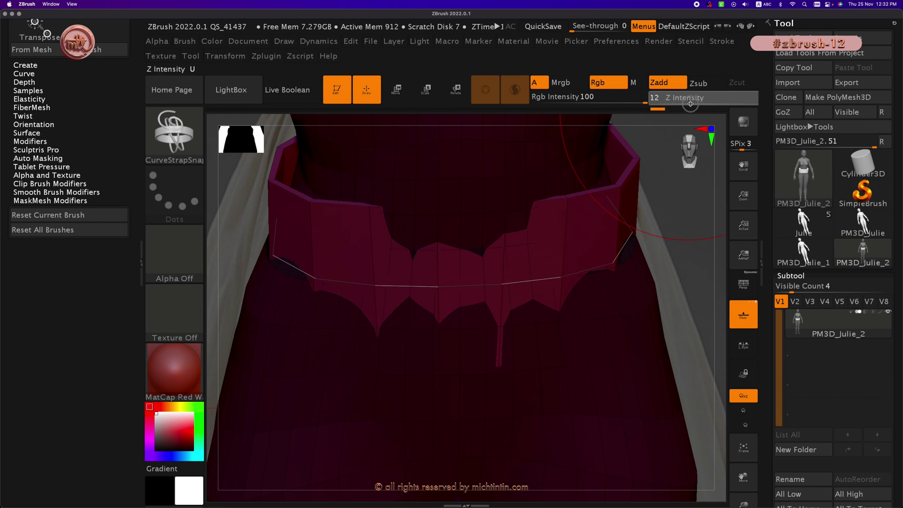
key(Return)
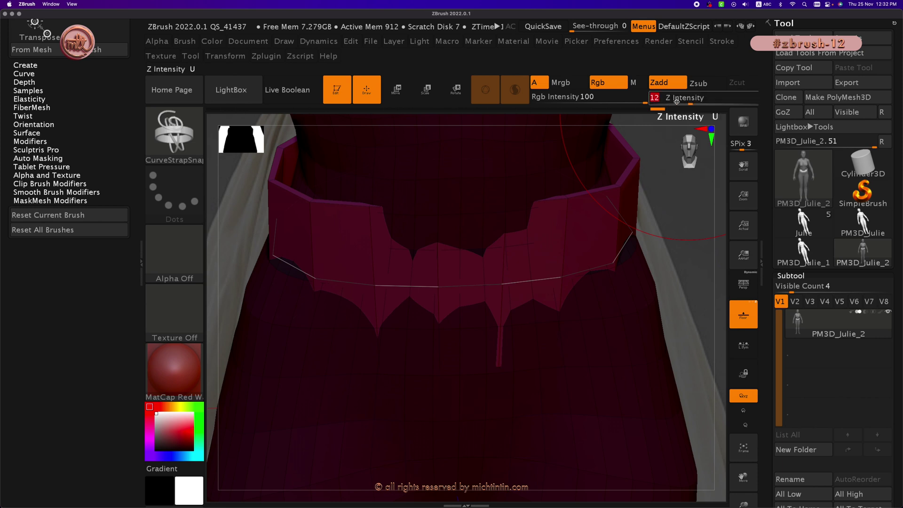
click(509, 283)
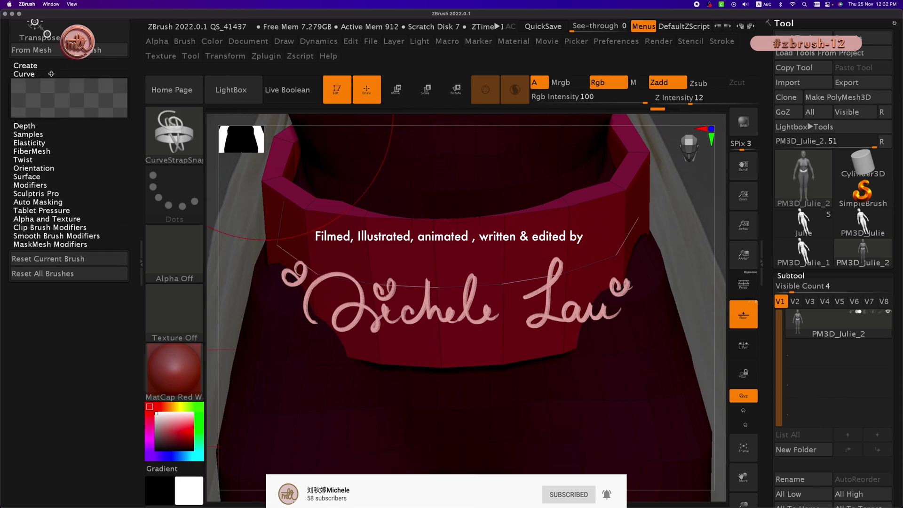
Expand the brush's Curve subpalette, then switch to viewing its Depth settings.
click(51, 74)
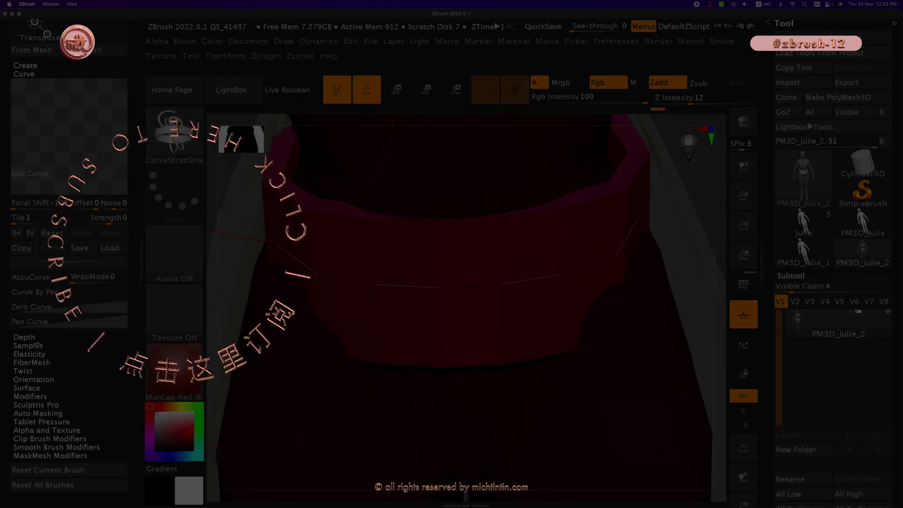
click(35, 337)
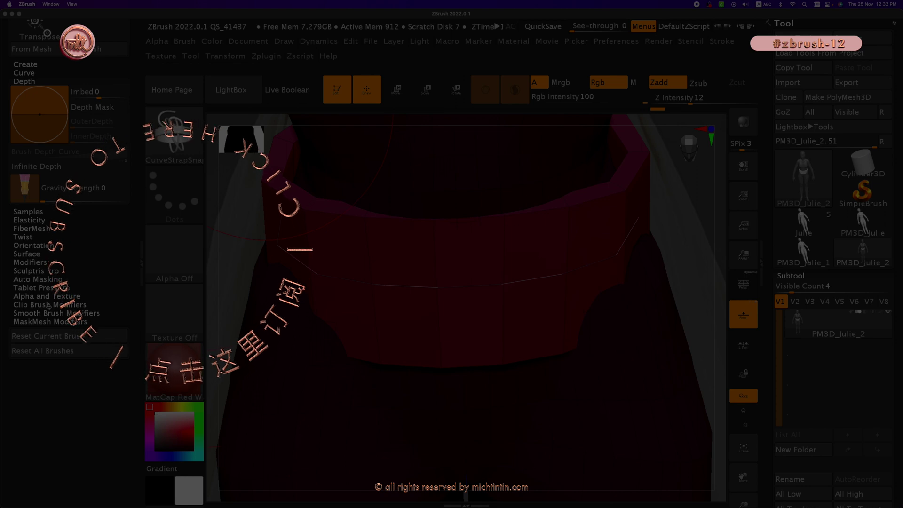